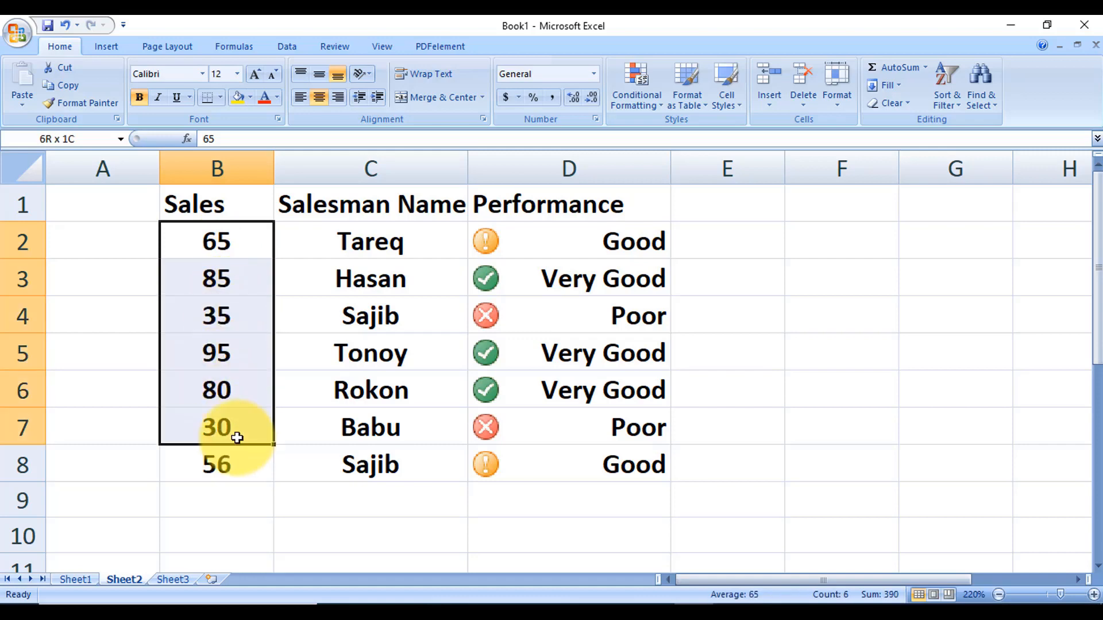
Step: Look through the icon sets available for the Sales values in B2:B8 and review the Performance cells D2:D8 on Sheet2
{"action": "left_click", "coordinate": [644, 100]}
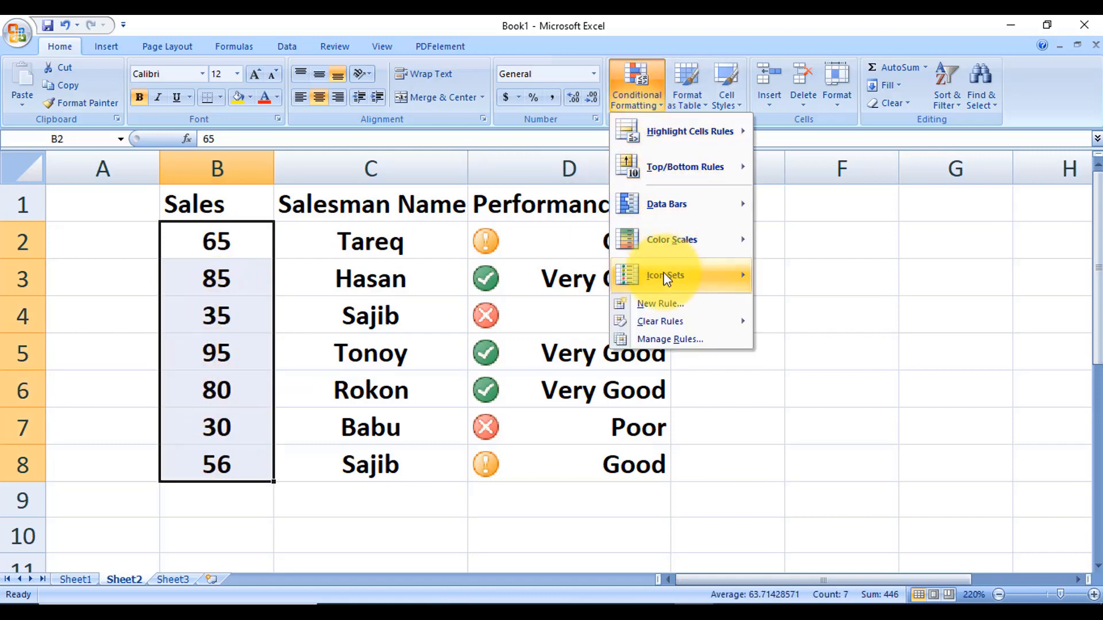
{"action": "mouse_move", "coordinate": [696, 276]}
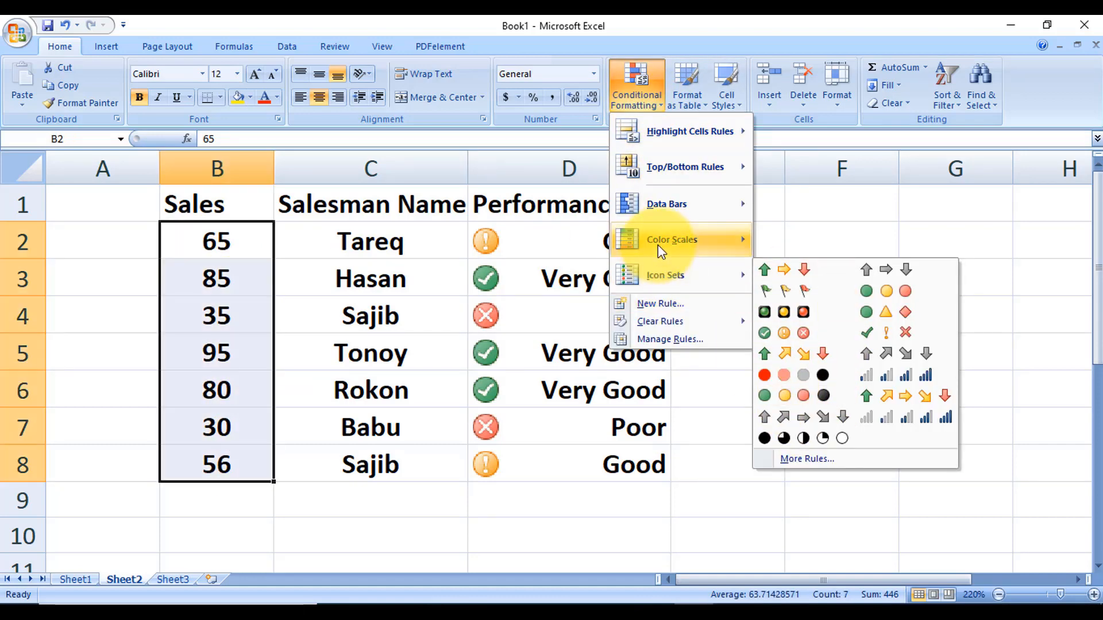
{"action": "left_click", "coordinate": [637, 98]}
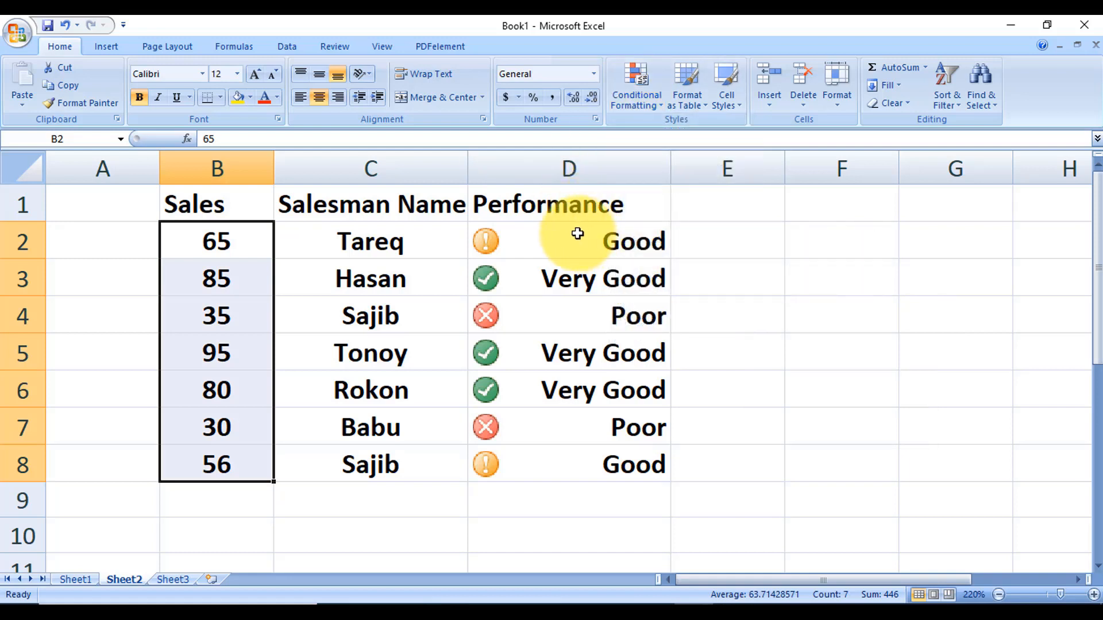
{"action": "left_click_drag", "start_coordinate": [576, 236], "coordinate": [569, 464]}
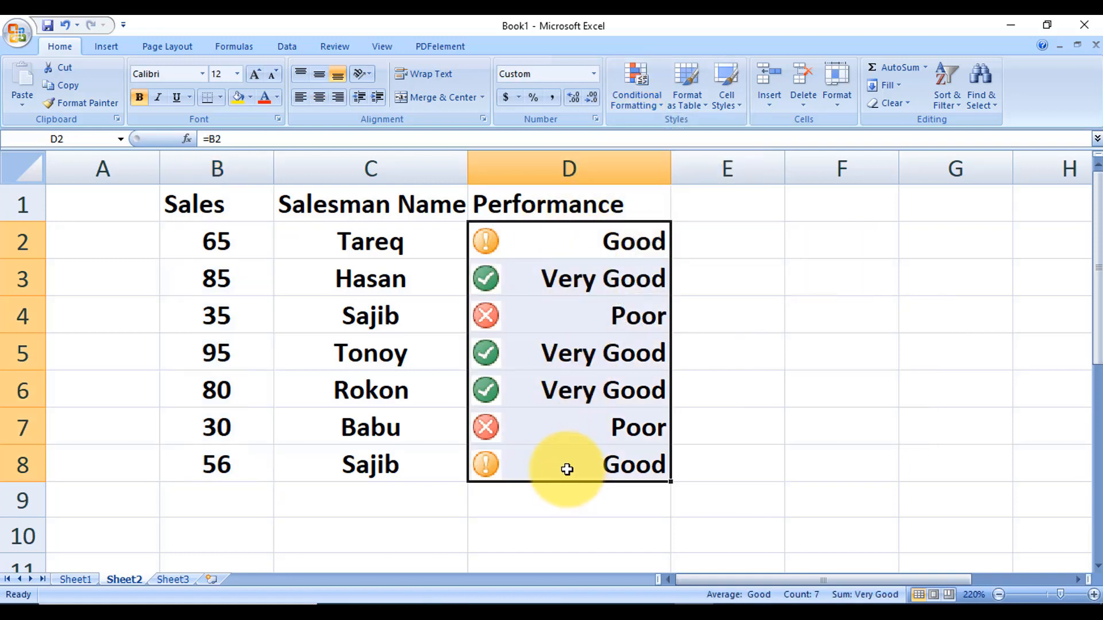
Step: Try to apply the three circled symbols icon set to the salesman names in C2:C8
{"action": "left_click", "coordinate": [364, 244]}
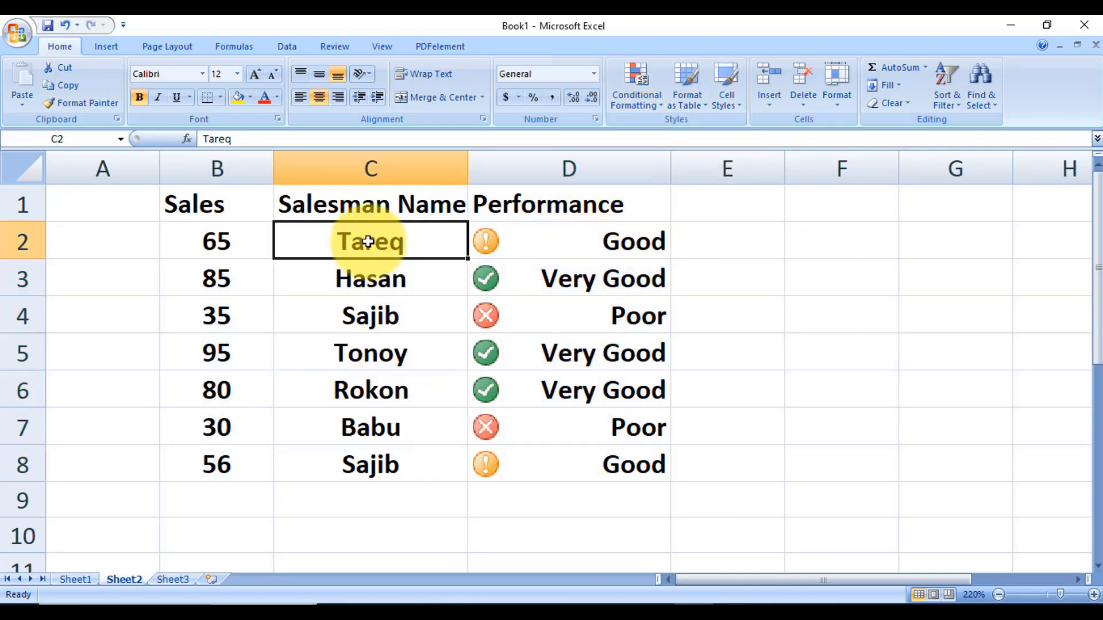
{"action": "left_click_drag", "start_coordinate": [365, 244], "coordinate": [375, 472]}
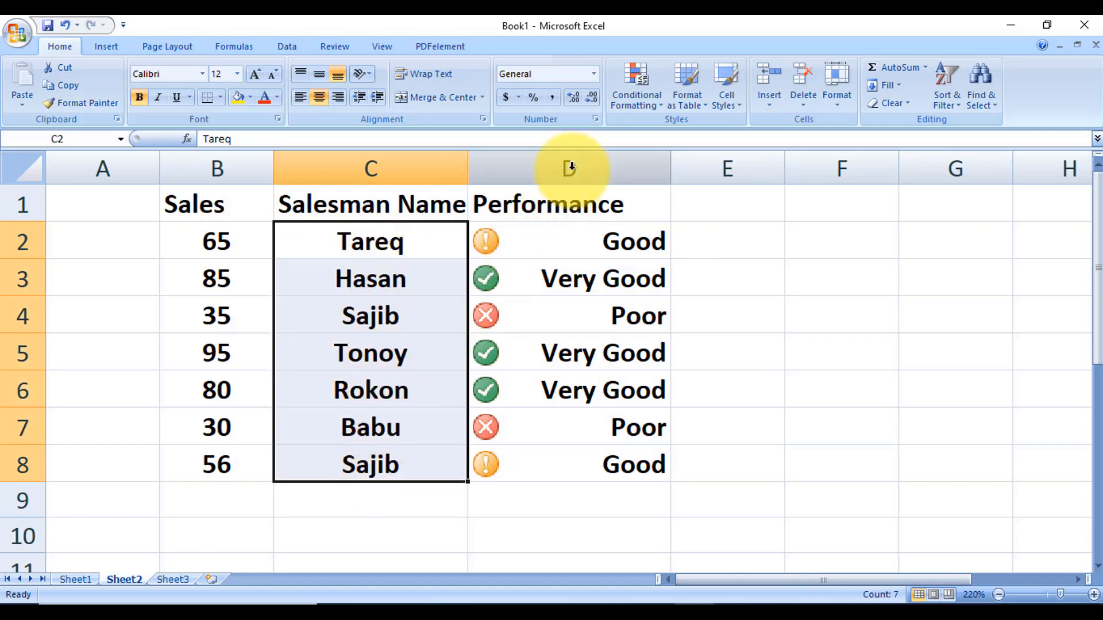
{"action": "left_click", "coordinate": [628, 96]}
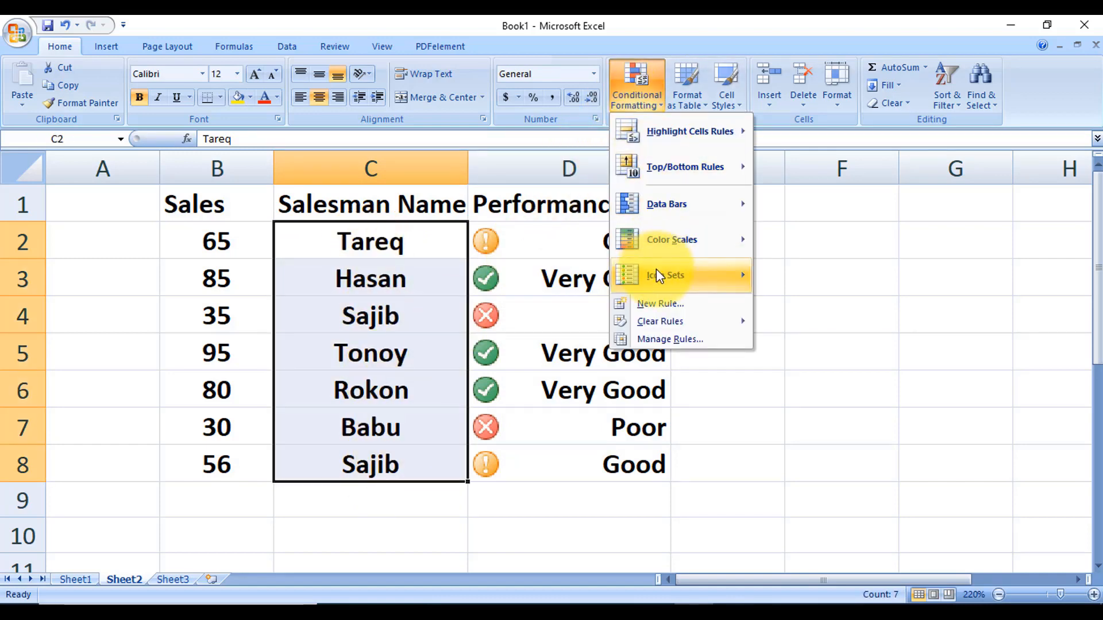
{"action": "mouse_move", "coordinate": [690, 273]}
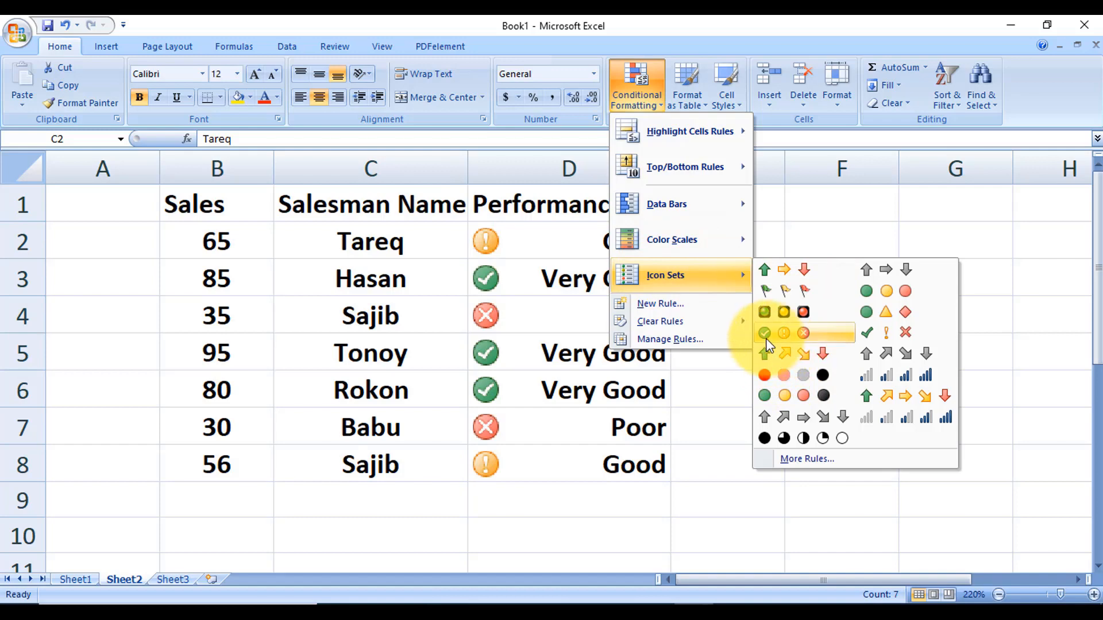
{"action": "left_click", "coordinate": [763, 332]}
Step: Examine the Sales, Salesman Name and Performance columns of the finished example on Sheet2, rows 2 to 8
{"action": "left_click", "coordinate": [362, 257]}
{"action": "left_click_drag", "start_coordinate": [363, 256], "coordinate": [374, 457]}
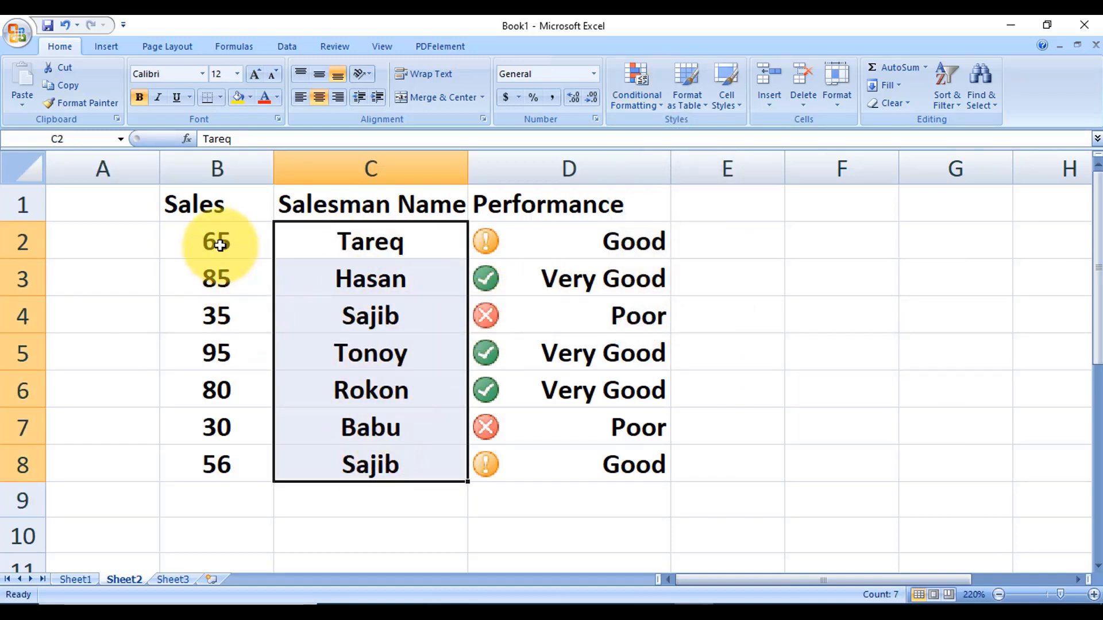
{"action": "left_click_drag", "start_coordinate": [216, 239], "coordinate": [217, 460]}
{"action": "left_click_drag", "start_coordinate": [388, 242], "coordinate": [370, 460]}
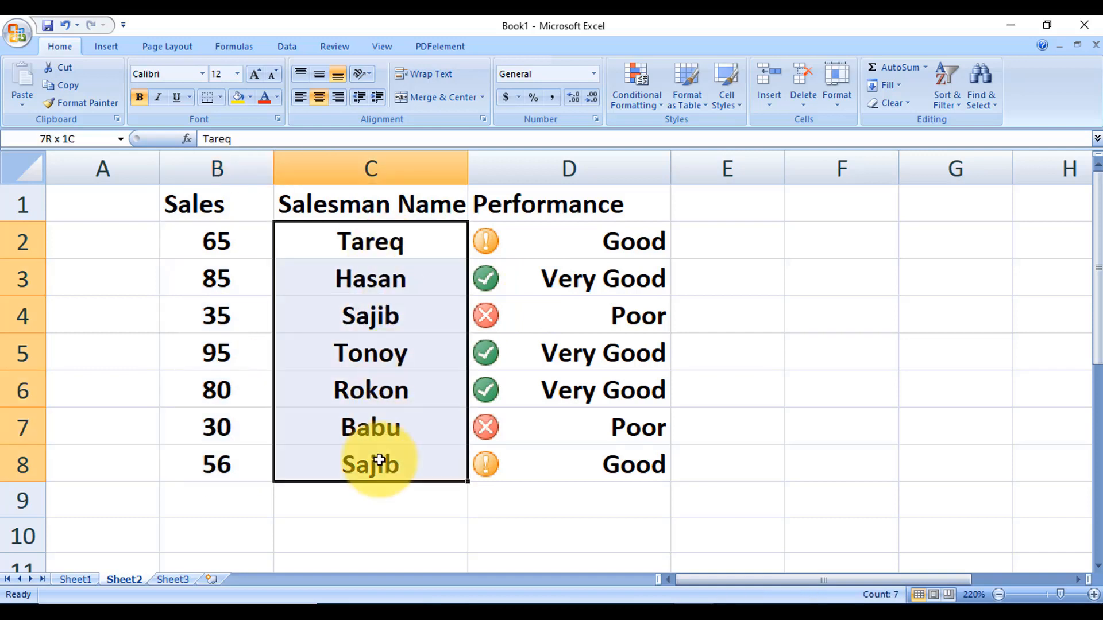
{"action": "left_click", "coordinate": [566, 241]}
{"action": "left_click_drag", "start_coordinate": [566, 241], "coordinate": [588, 456]}
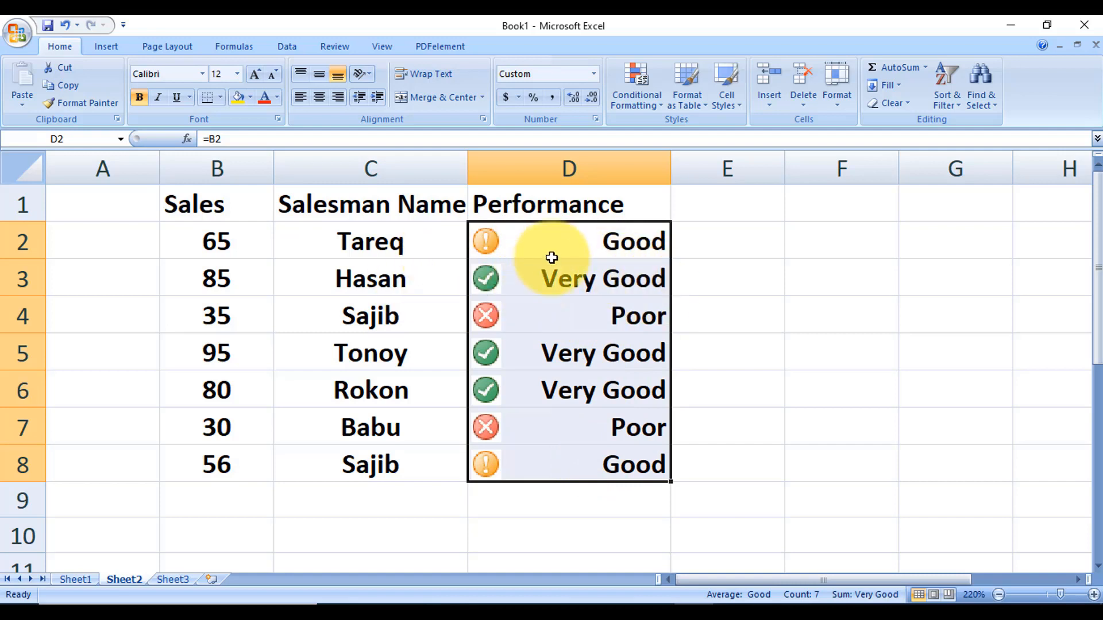
Step: Clear the Performance entries in D2:D8 on Sheet1
{"action": "left_click", "coordinate": [75, 580]}
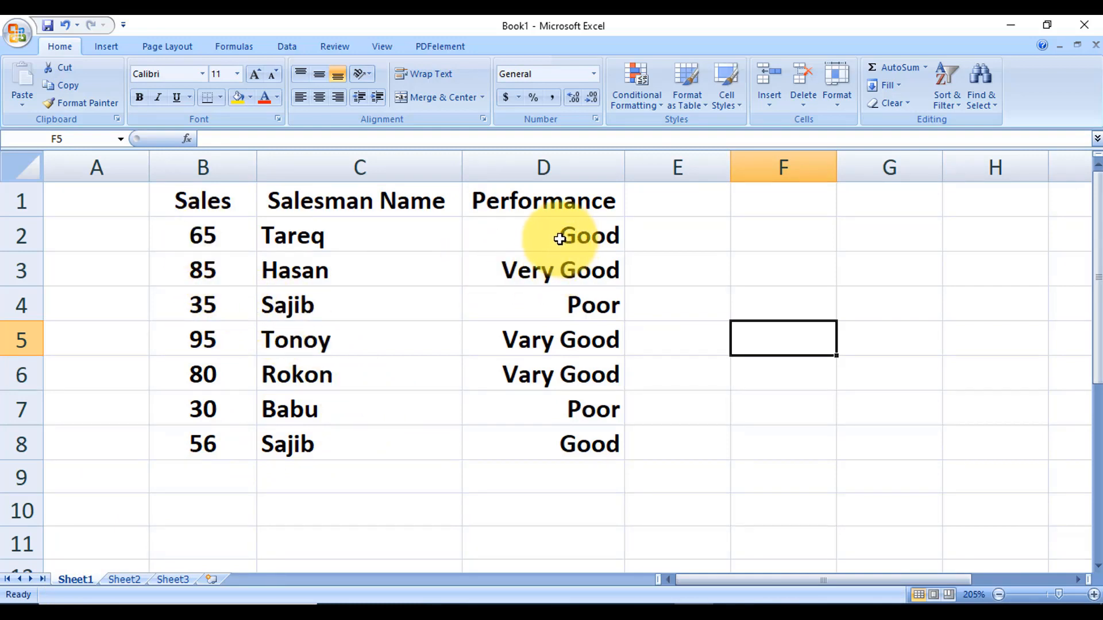
{"action": "left_click_drag", "start_coordinate": [560, 238], "coordinate": [521, 442]}
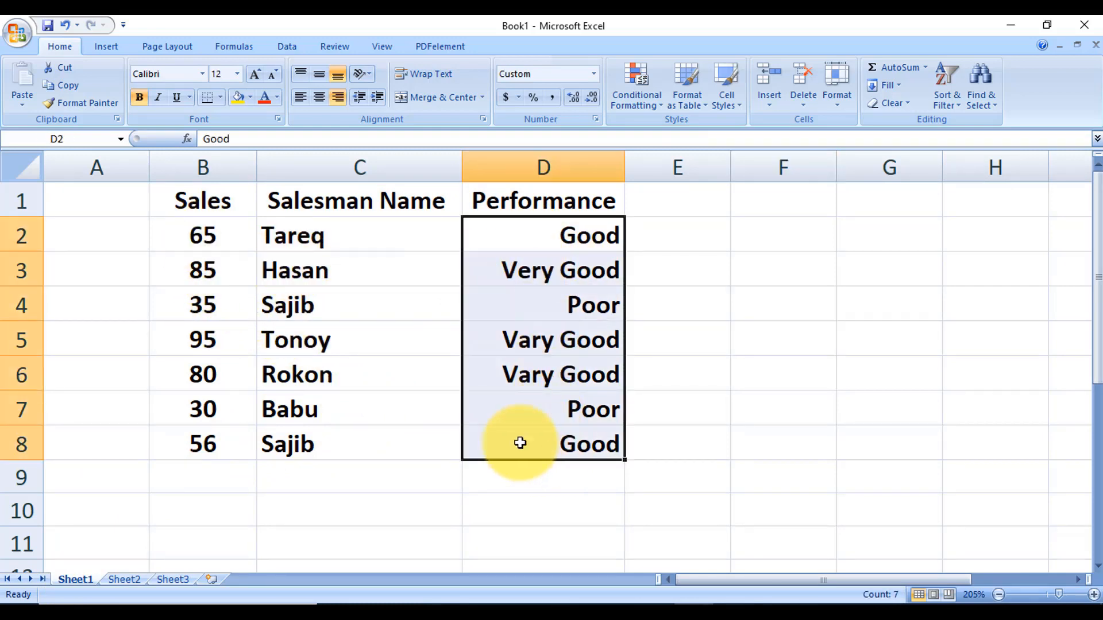
{"action": "left_click_drag", "start_coordinate": [194, 239], "coordinate": [201, 445]}
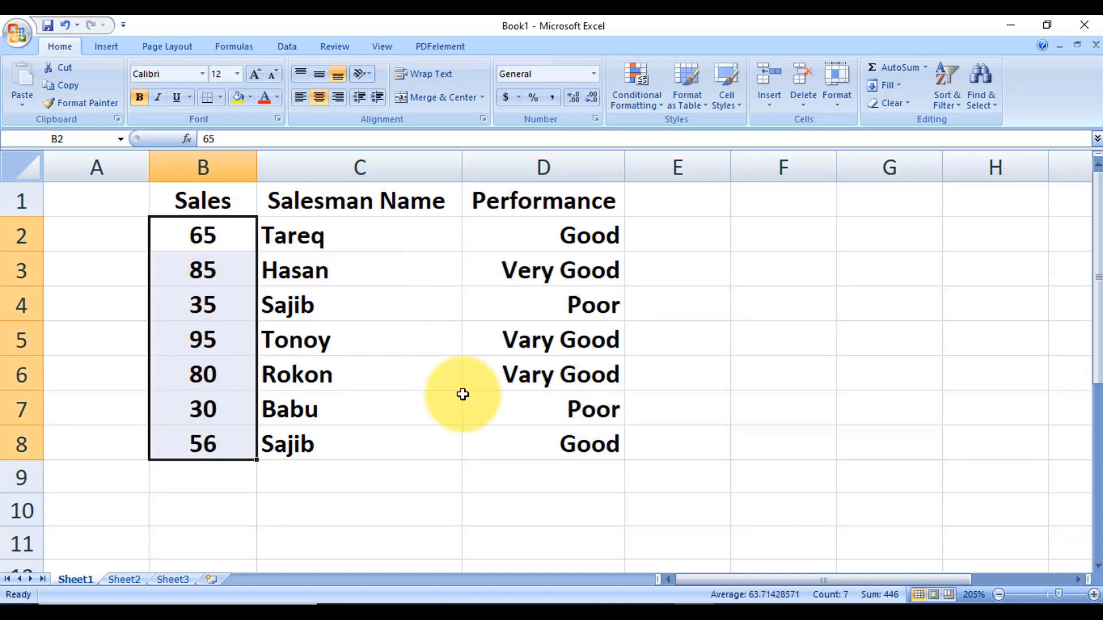
{"action": "left_click", "coordinate": [568, 261]}
{"action": "left_click_drag", "start_coordinate": [569, 241], "coordinate": [552, 442]}
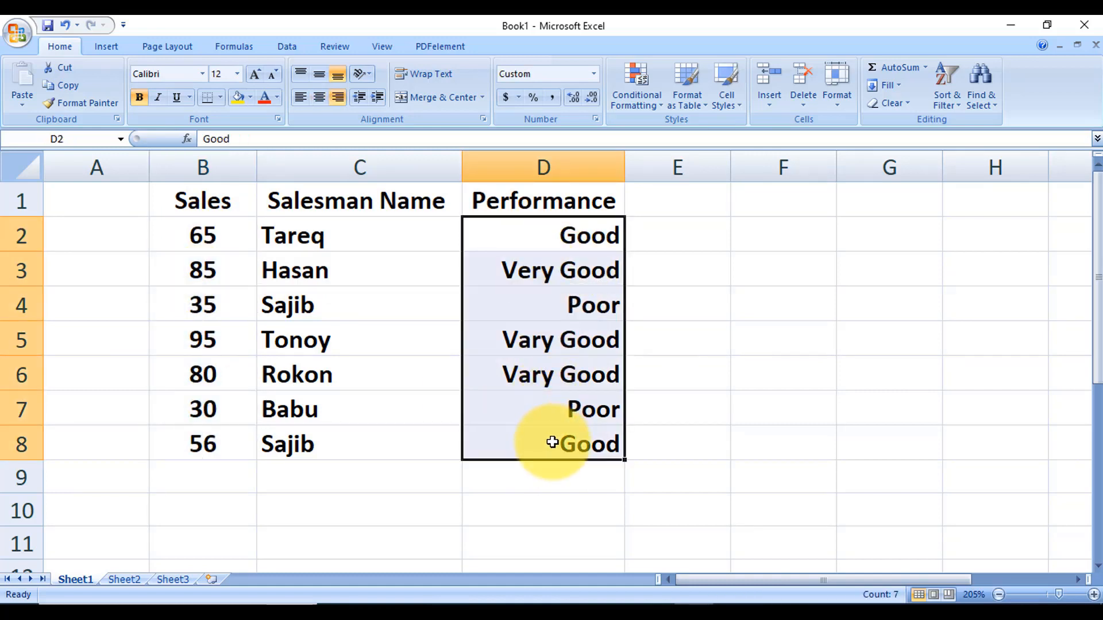
{"action": "key", "text": "Delete"}
{"action": "left_click", "coordinate": [711, 364]}
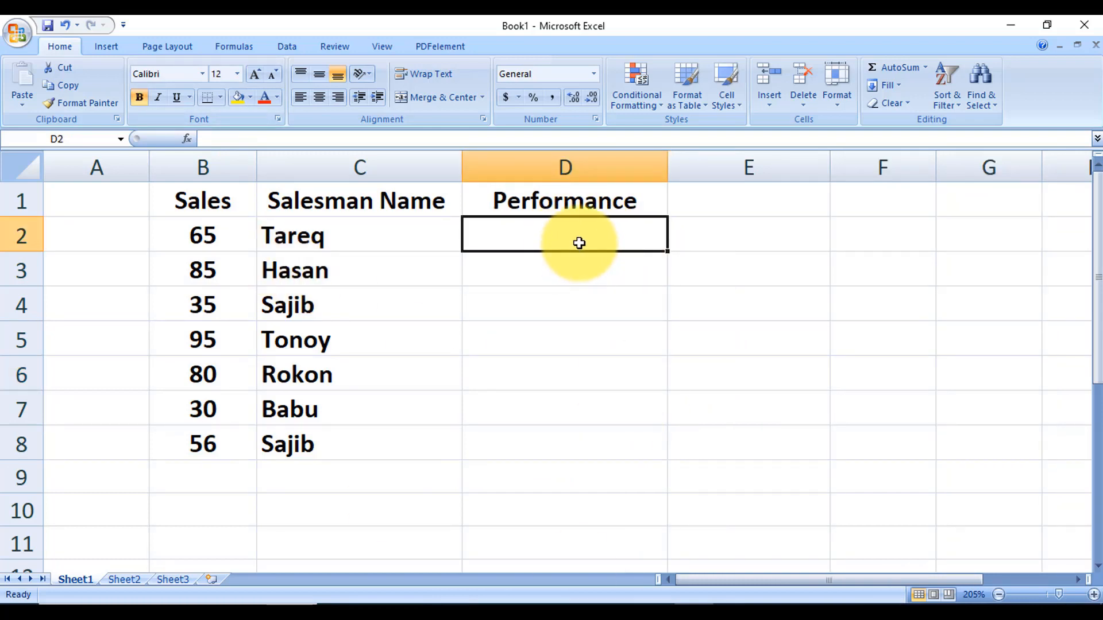
Step: Enter the formula =B2 in cell D2 and fill it down to D8
{"action": "type", "text": "="}
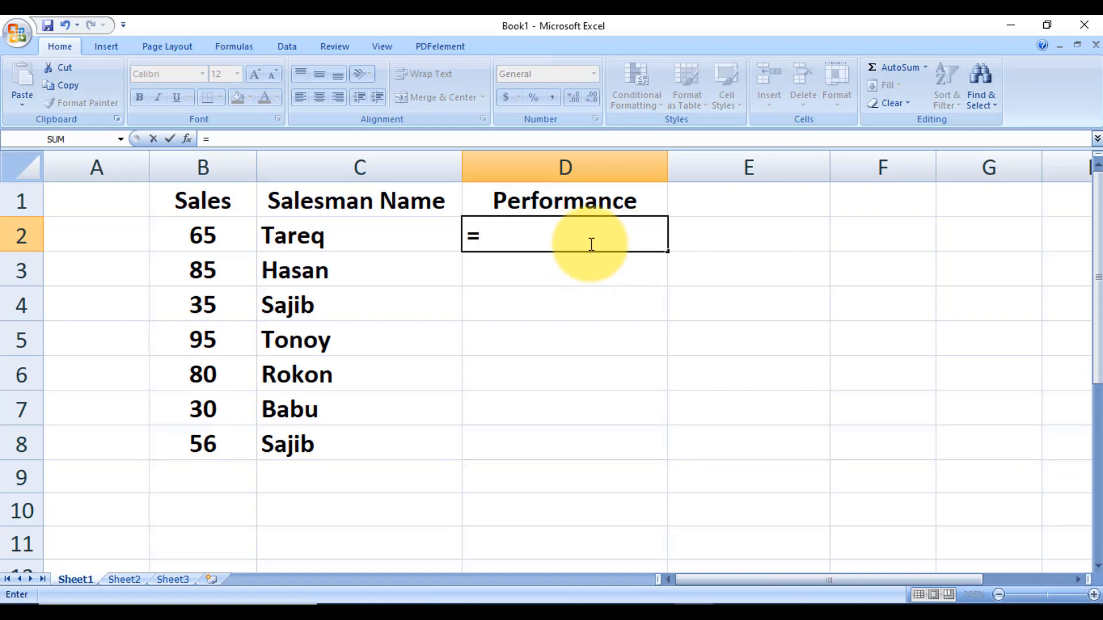
{"action": "left_click", "coordinate": [198, 237]}
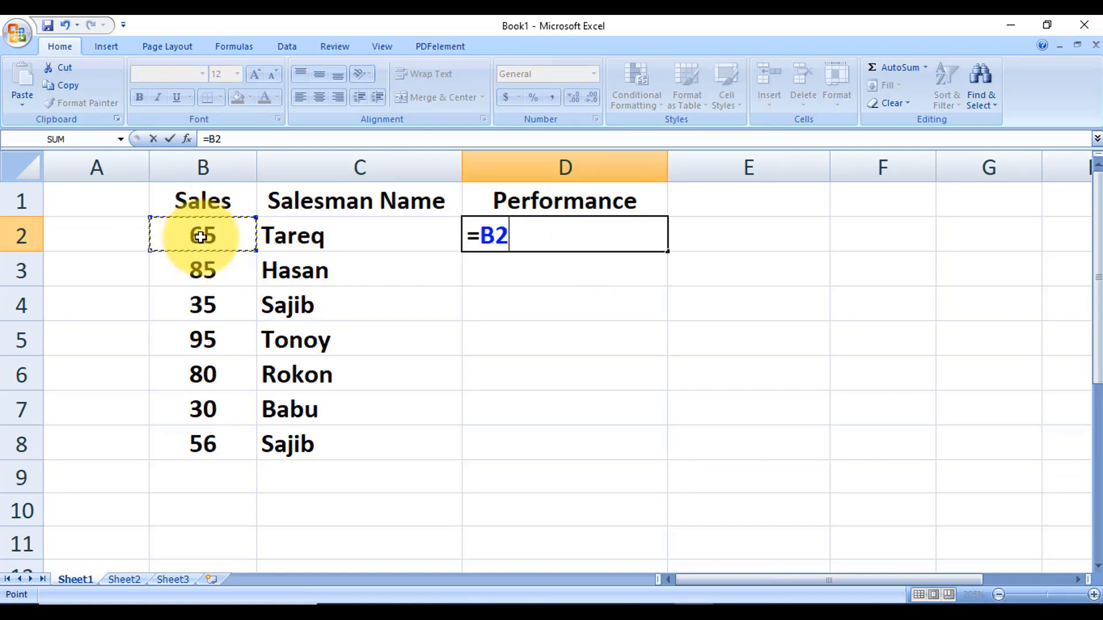
{"action": "key", "text": "Return"}
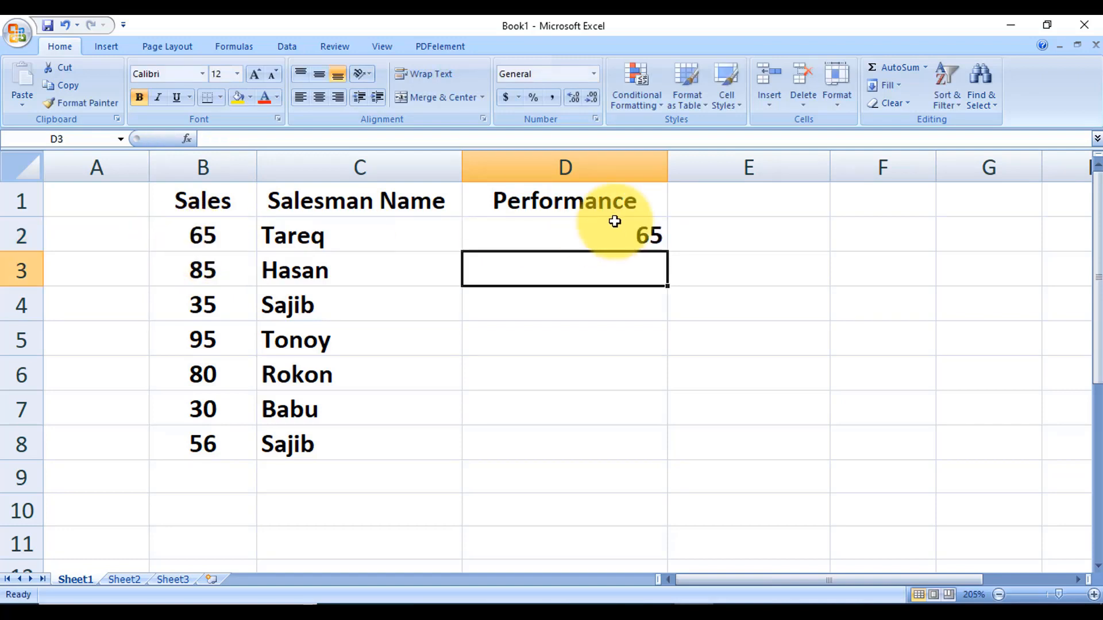
{"action": "left_click", "coordinate": [595, 238]}
{"action": "left_click_drag", "start_coordinate": [666, 251], "coordinate": [645, 453]}
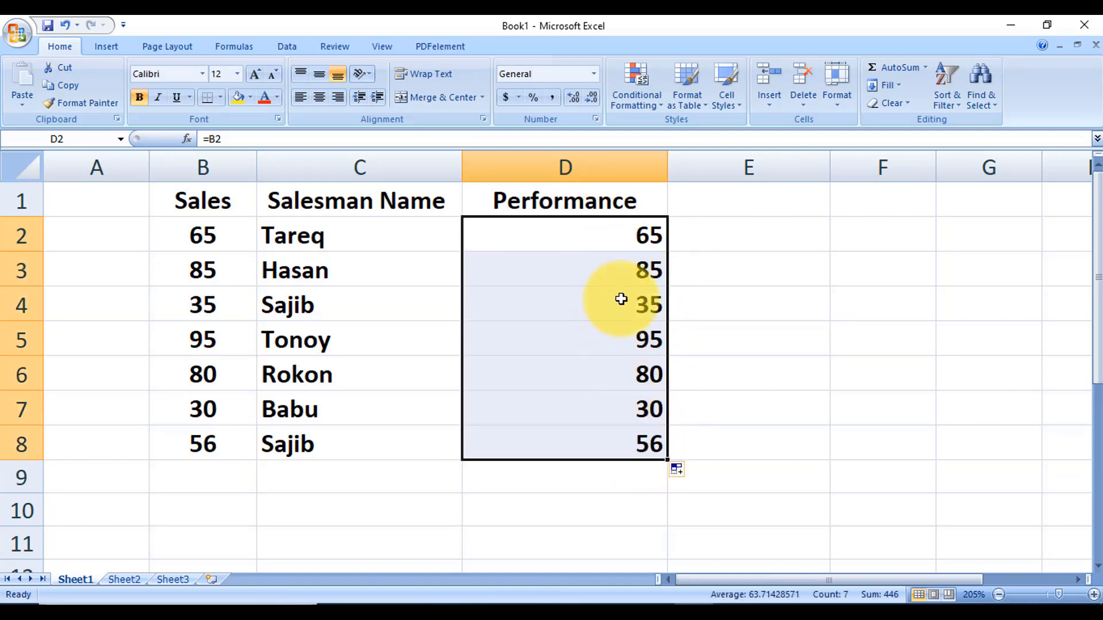
{"action": "left_click", "coordinate": [679, 277]}
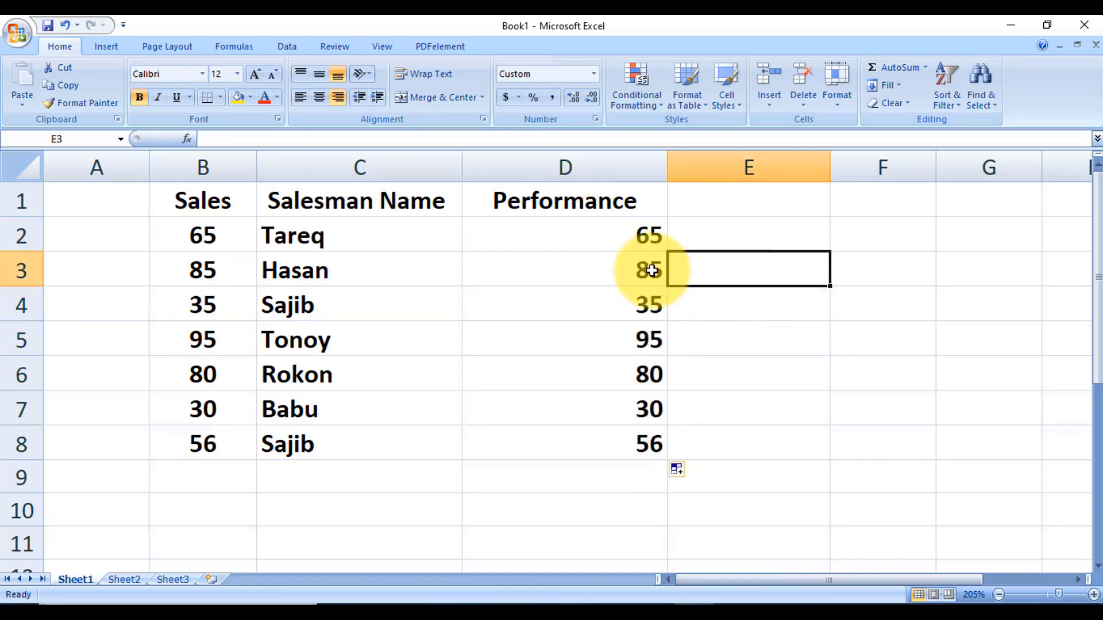
Step: Open the cell formatting for D2:D8 and choose the Custom number category
{"action": "left_click_drag", "start_coordinate": [592, 250], "coordinate": [595, 433]}
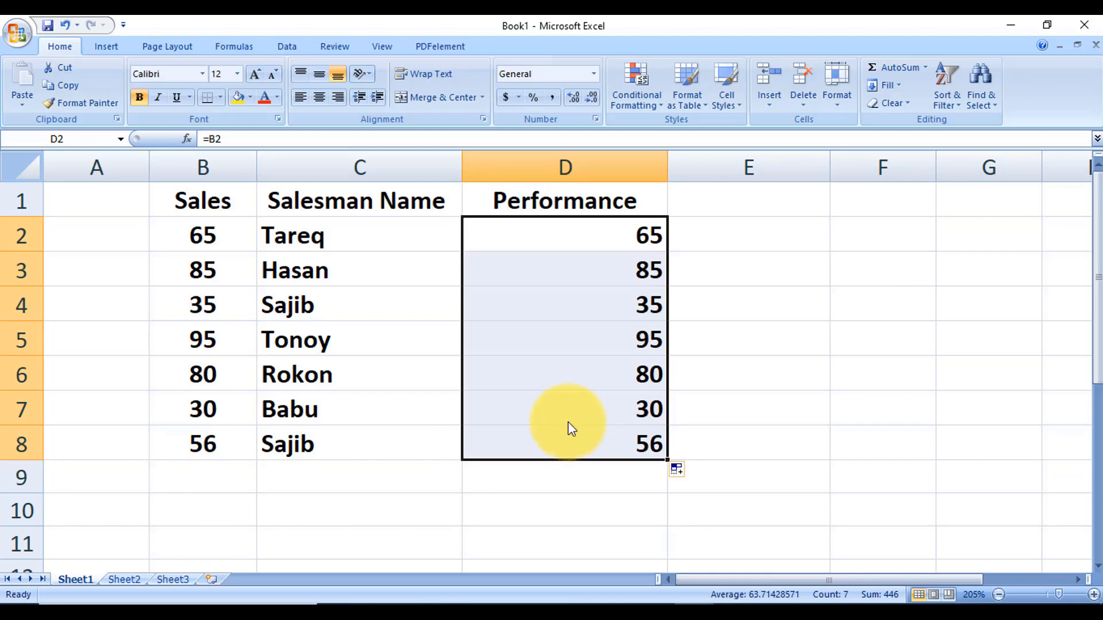
{"action": "key", "text": "ctrl+1"}
{"action": "left_click_drag", "start_coordinate": [537, 141], "coordinate": [641, 141]}
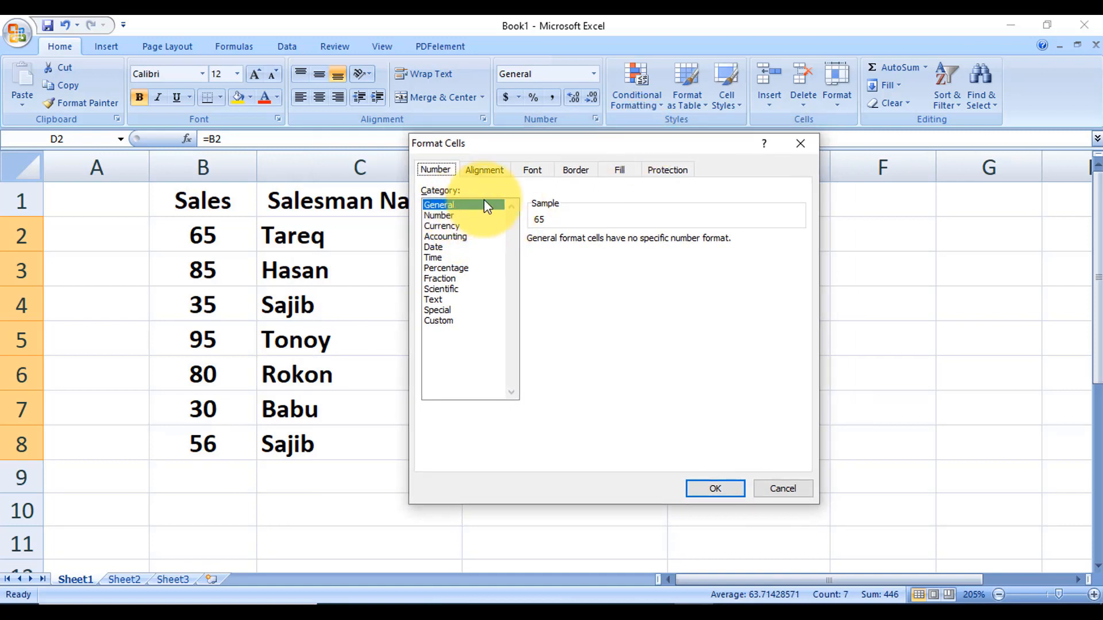
{"action": "left_click", "coordinate": [455, 205]}
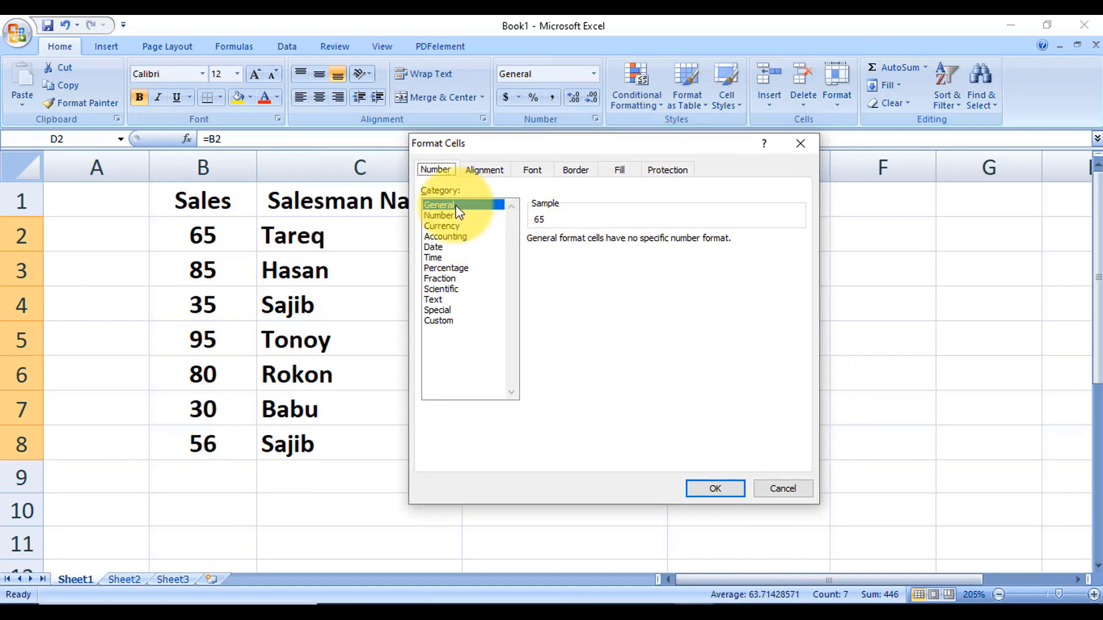
{"action": "left_click", "coordinate": [451, 321]}
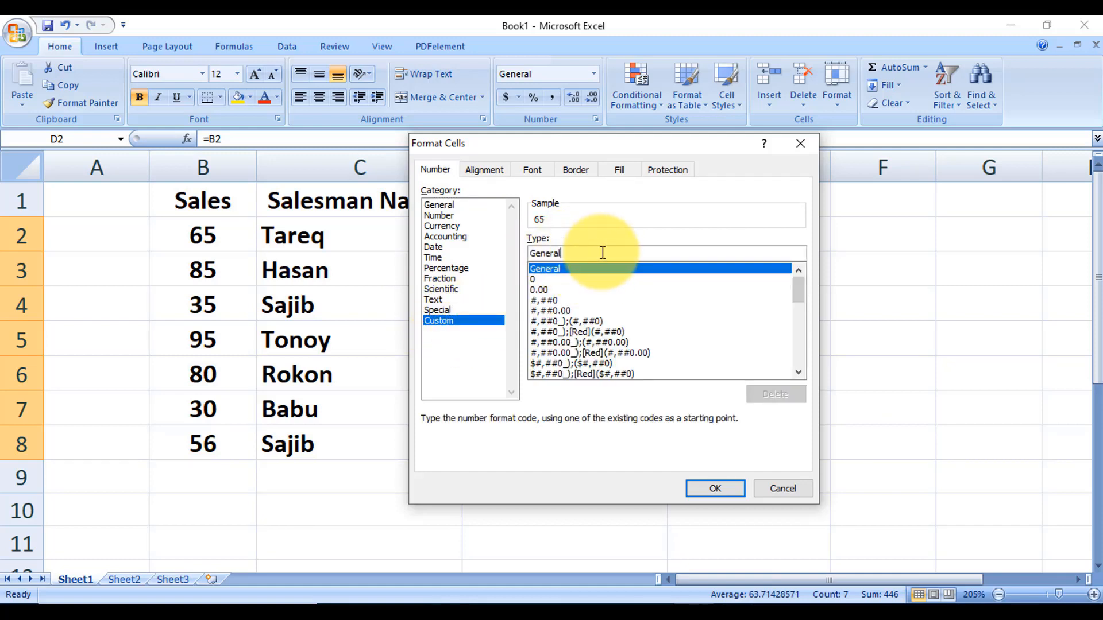
Step: Replace the format code with [<40] Poor;[<80] "Good";"Very Good" and apply it to the Performance cells
{"action": "left_click_drag", "start_coordinate": [598, 253], "coordinate": [493, 253]}
{"action": "key", "text": "BackSpace"}
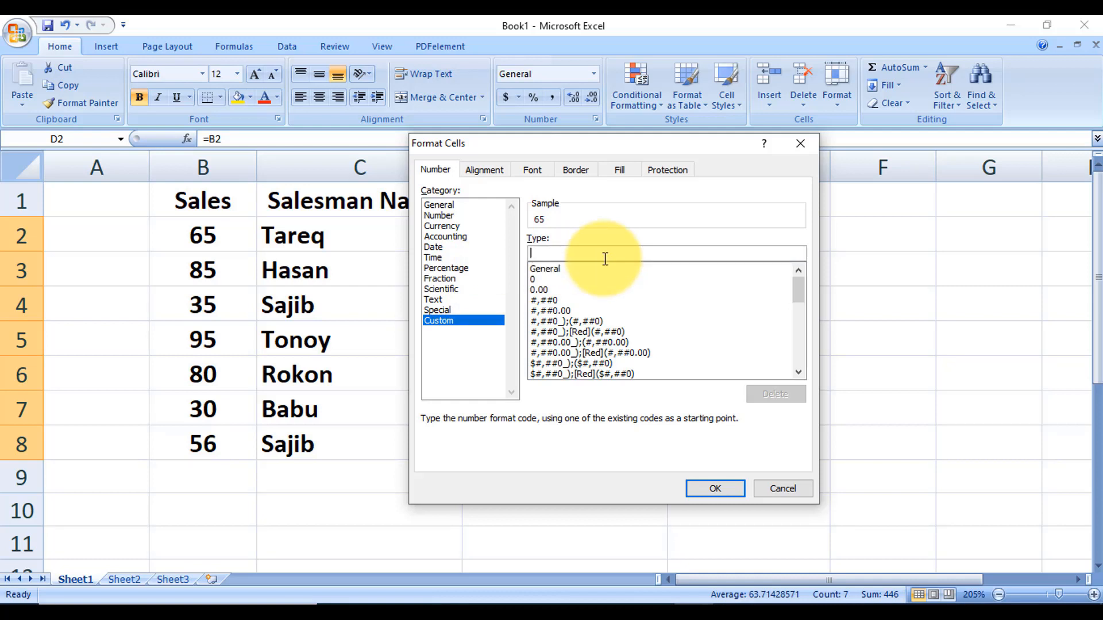
{"action": "type", "text": "[<40"}
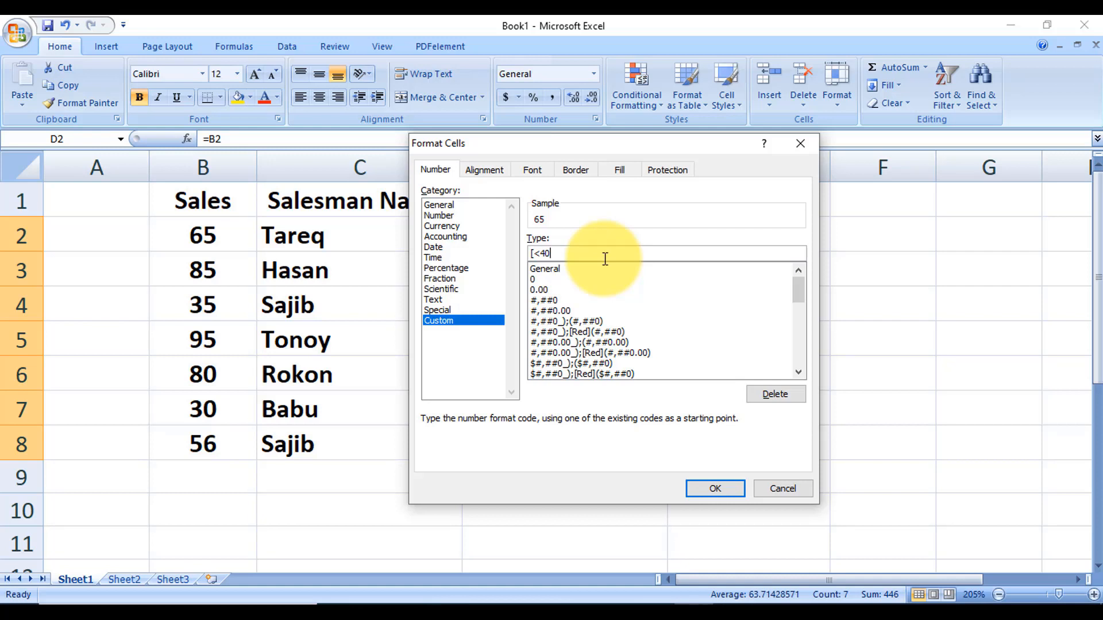
{"action": "type", "text": "] Poor;[<80"}
{"action": "type", "text": "] \"Good"}
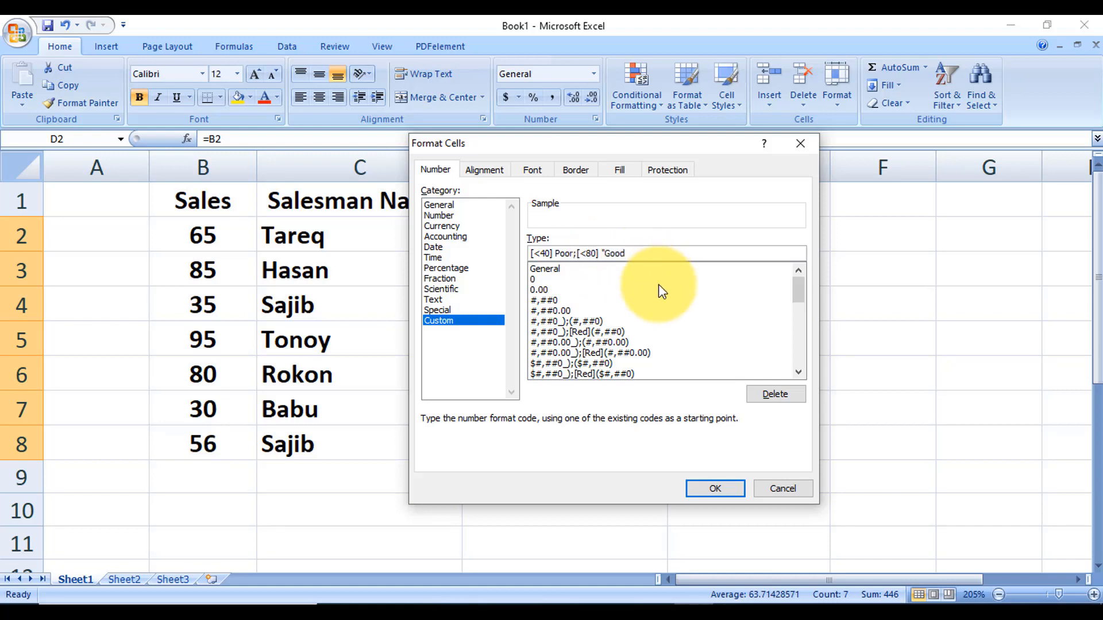
{"action": "type", "text": "\";\"Very Good"}
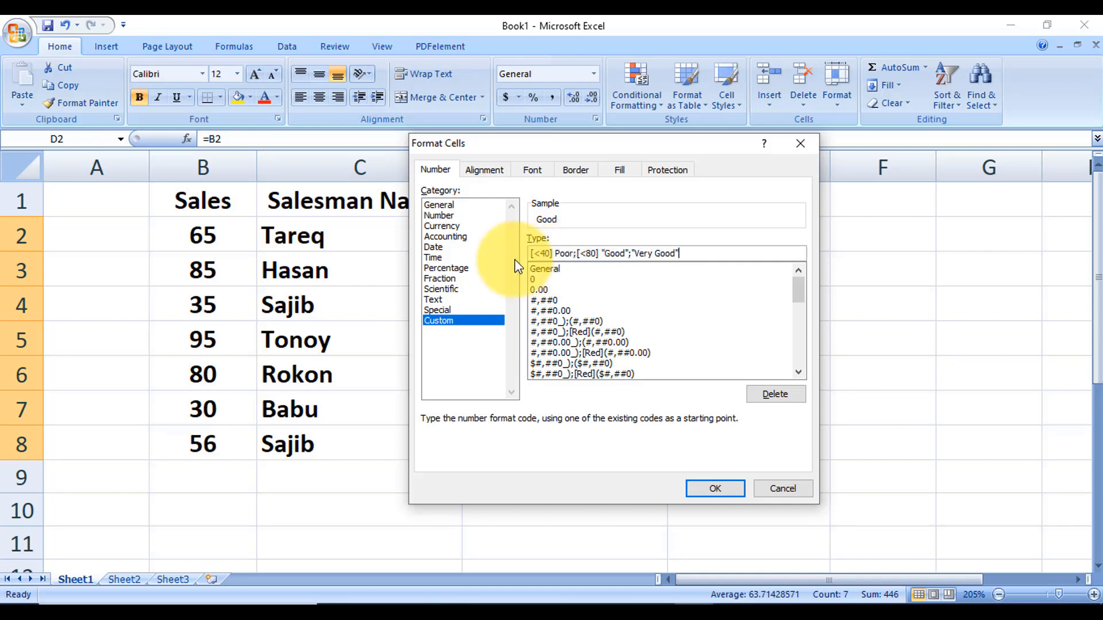
{"action": "left_click", "coordinate": [633, 253]}
{"action": "type", "text": "\""}
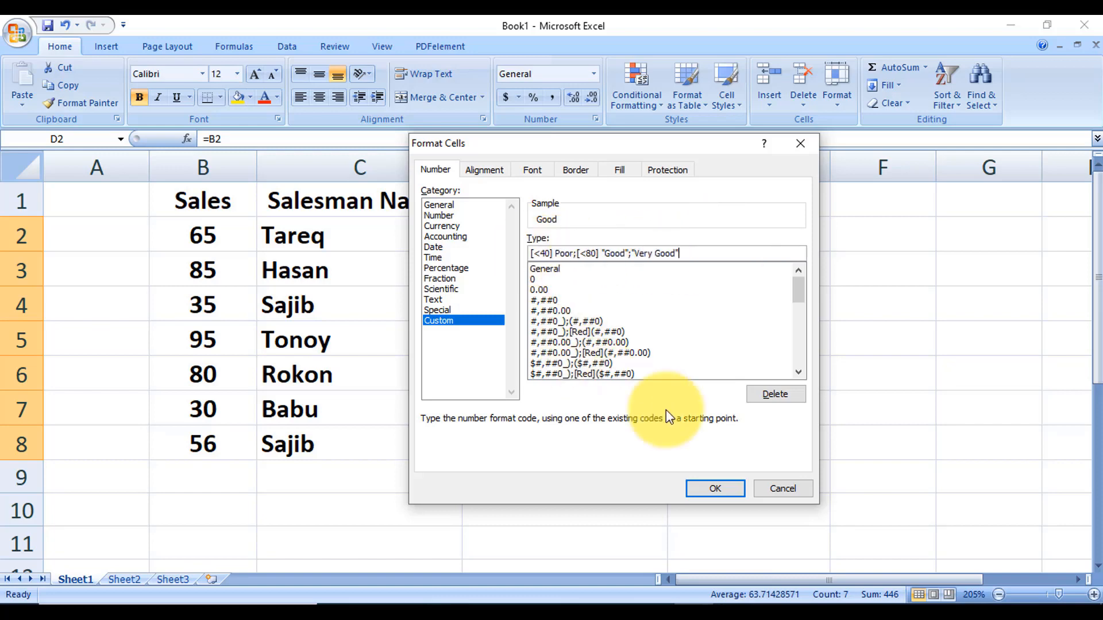
{"action": "left_click", "coordinate": [716, 488]}
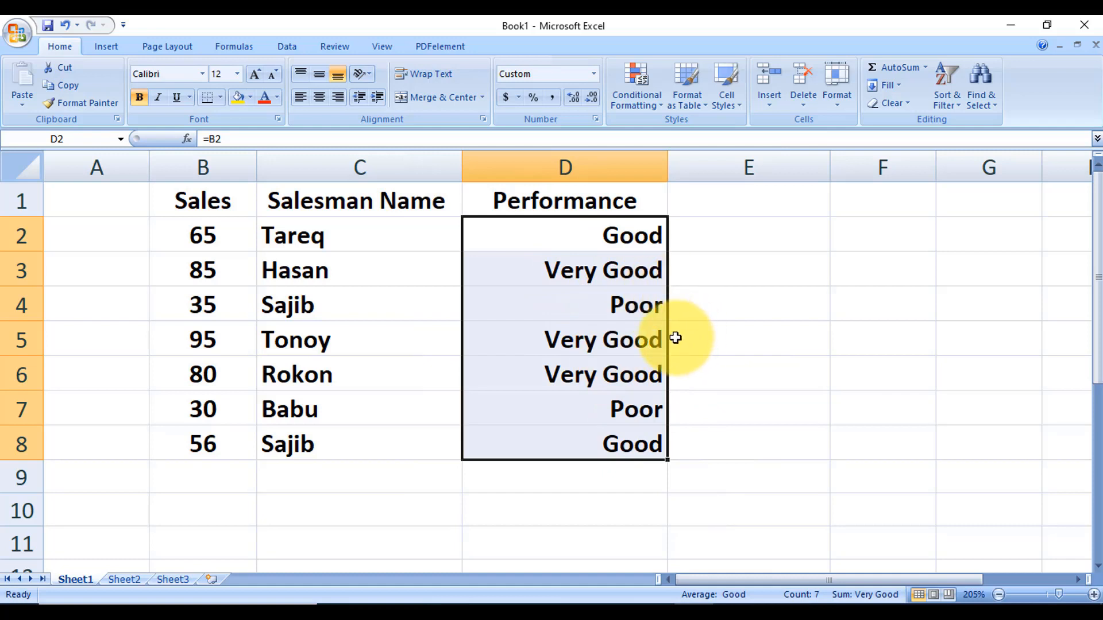
Step: Check the Performance ratings in D2:D8 against the Sales values in column B
{"action": "left_click", "coordinate": [730, 349]}
{"action": "left_click_drag", "start_coordinate": [577, 236], "coordinate": [606, 441]}
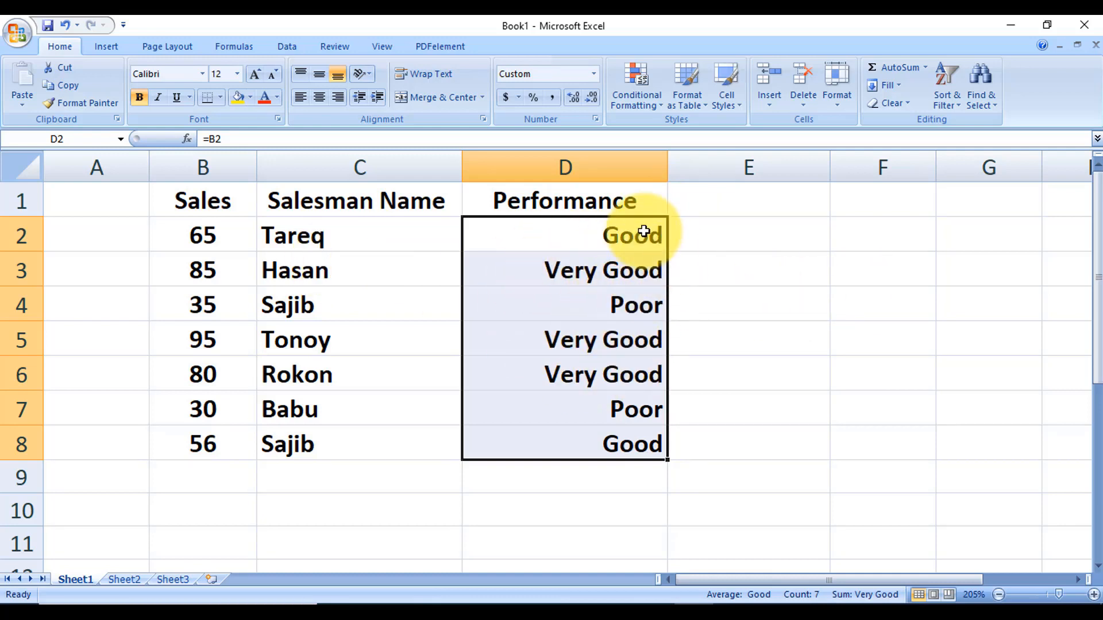
{"action": "left_click", "coordinate": [646, 235]}
{"action": "left_click_drag", "start_coordinate": [592, 250], "coordinate": [591, 443]}
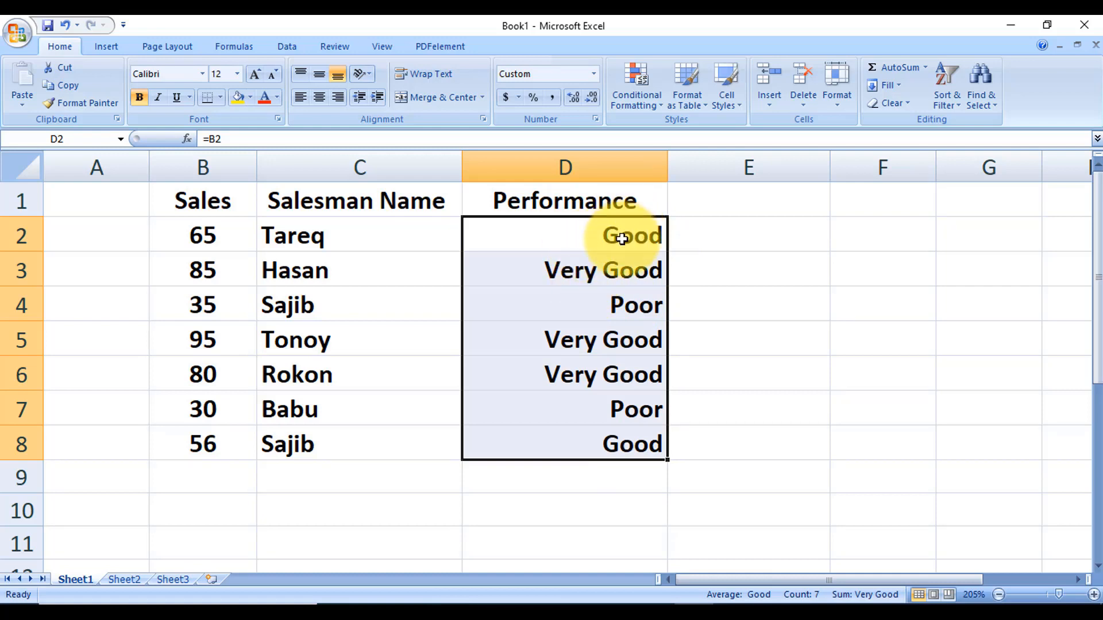
{"action": "left_click", "coordinate": [201, 239]}
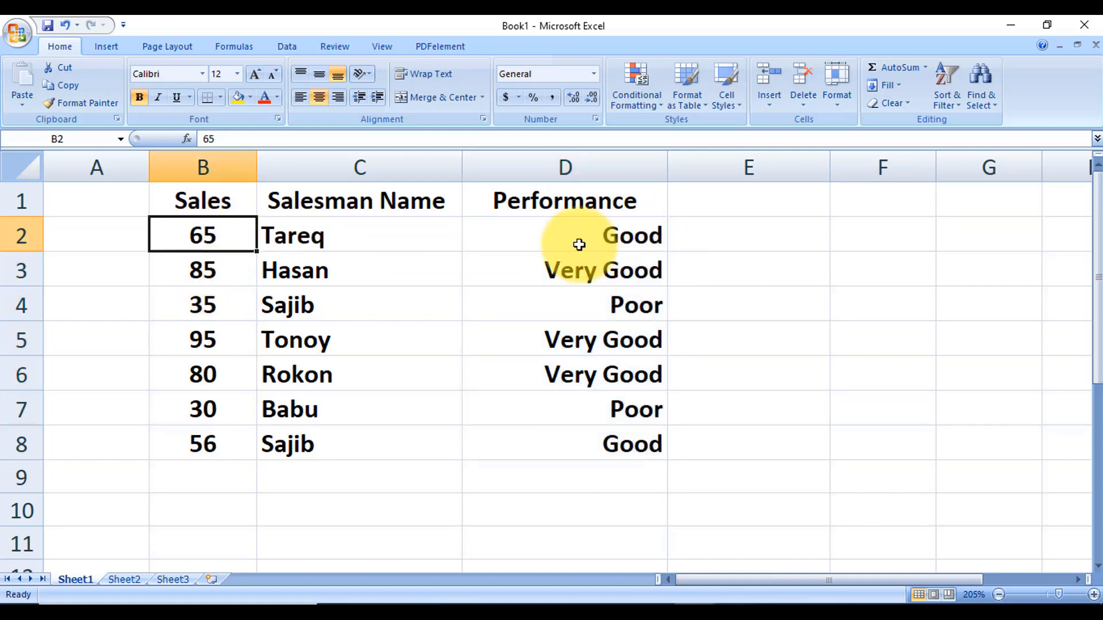
{"action": "left_click", "coordinate": [577, 241]}
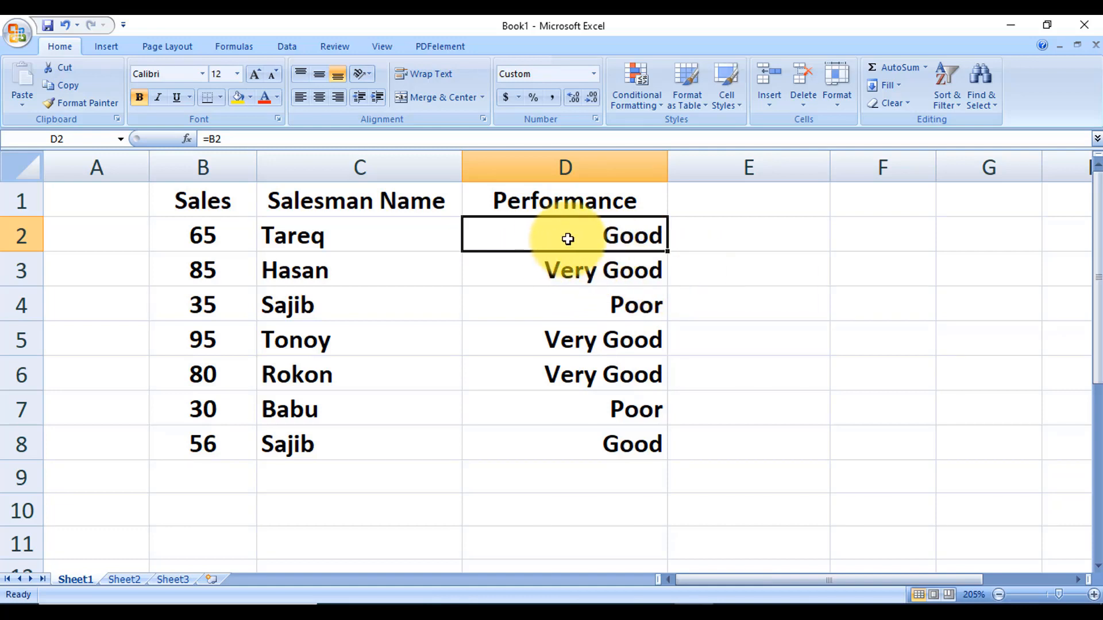
Step: Apply the three-symbol icon set with circled check, exclamation and cross marks to the Performance cells D2:D8
{"action": "left_click_drag", "start_coordinate": [568, 236], "coordinate": [566, 434]}
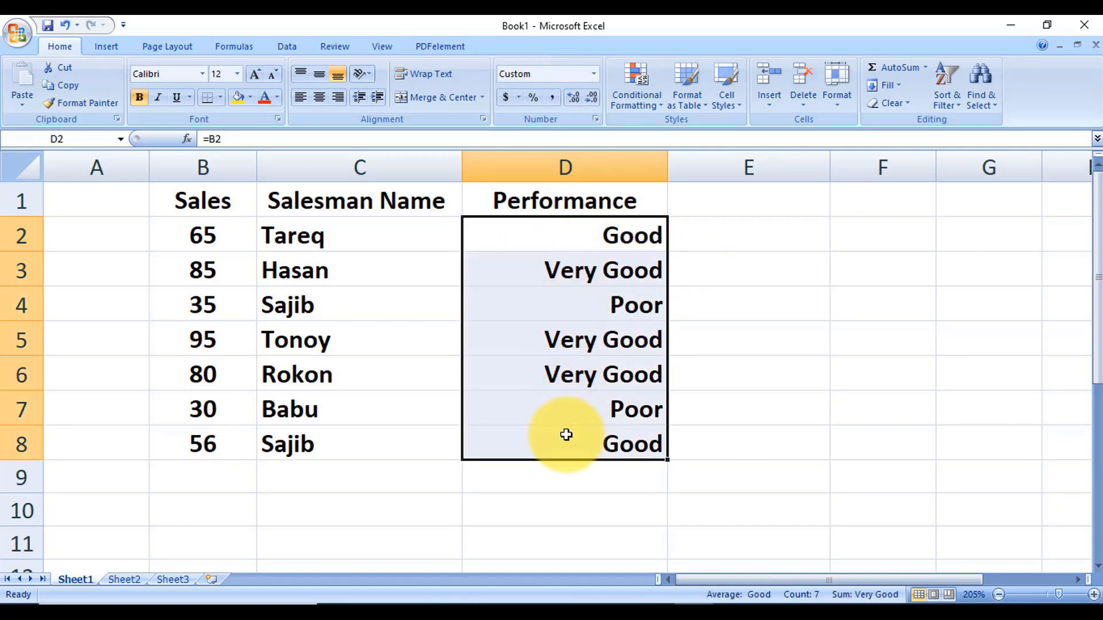
{"action": "left_click", "coordinate": [651, 106]}
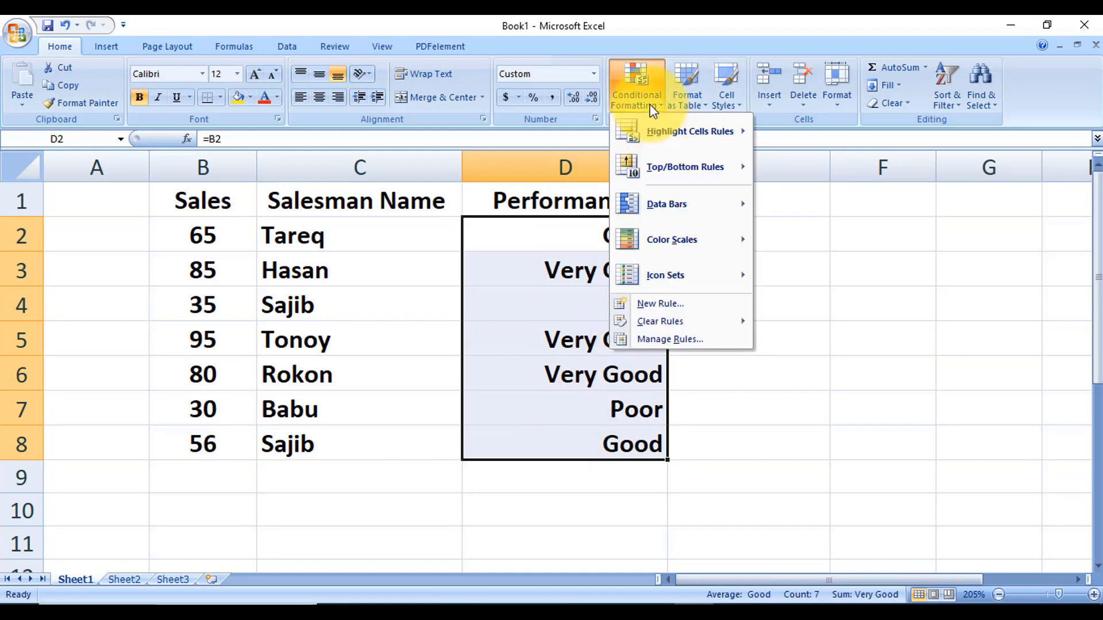
{"action": "mouse_move", "coordinate": [653, 279]}
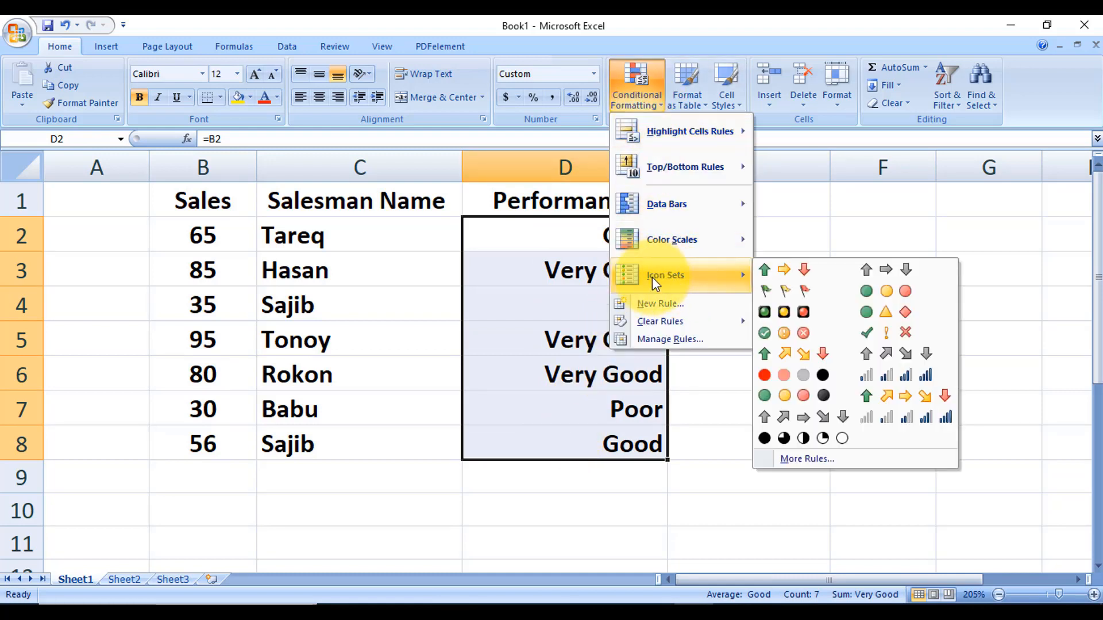
{"action": "left_click", "coordinate": [762, 334]}
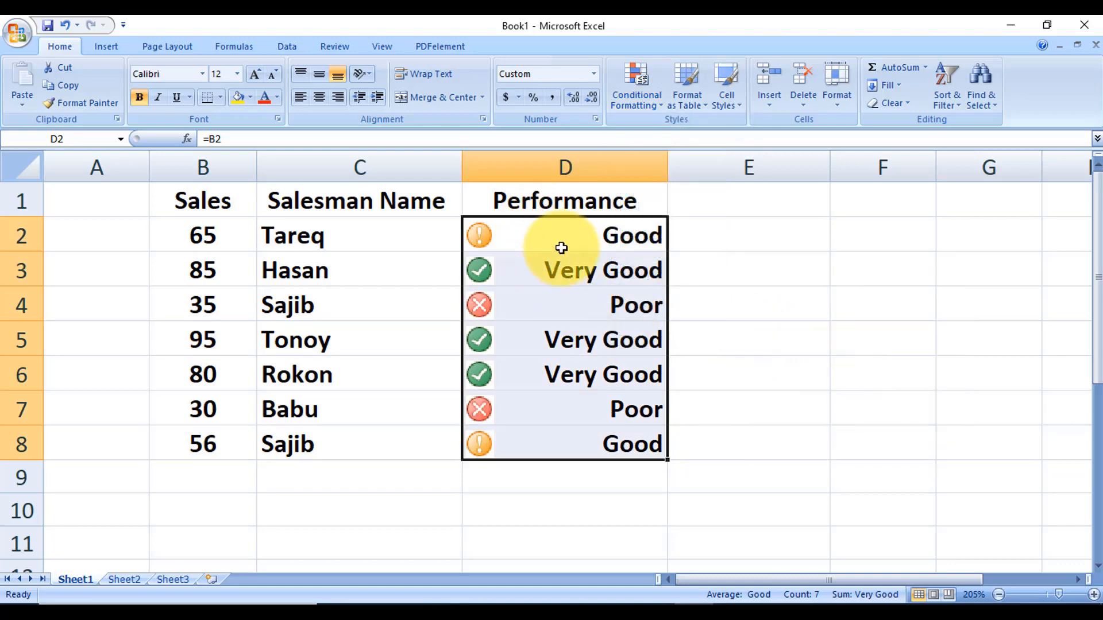
{"action": "left_click", "coordinate": [723, 347]}
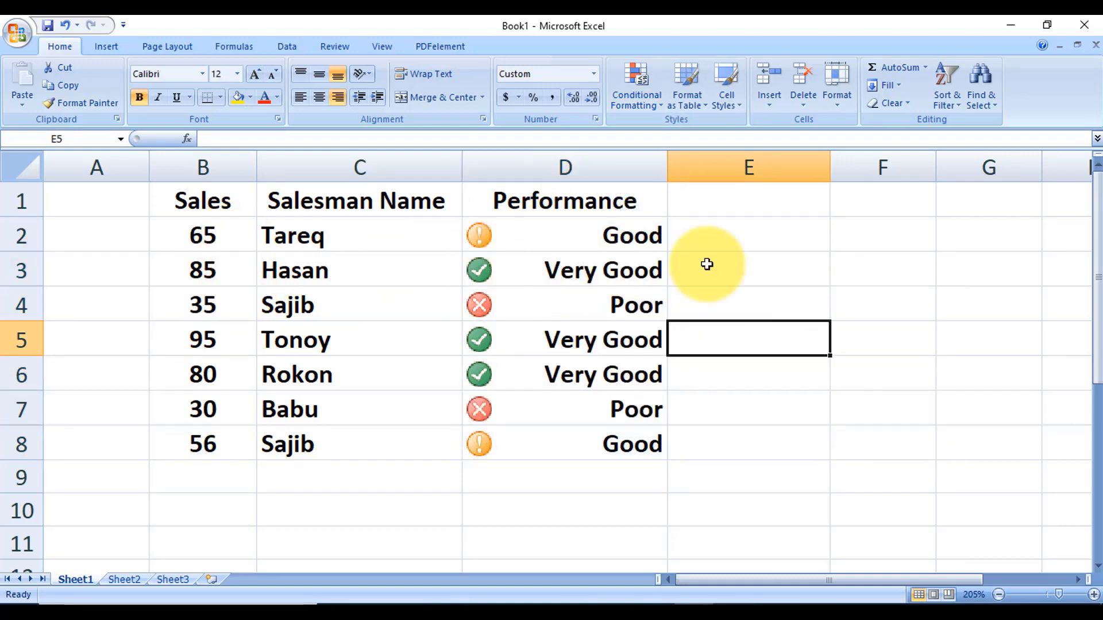
Step: Change the Sales values in B2, B3 and B4 to 85, 35 and 65 respectively
{"action": "left_click", "coordinate": [229, 240]}
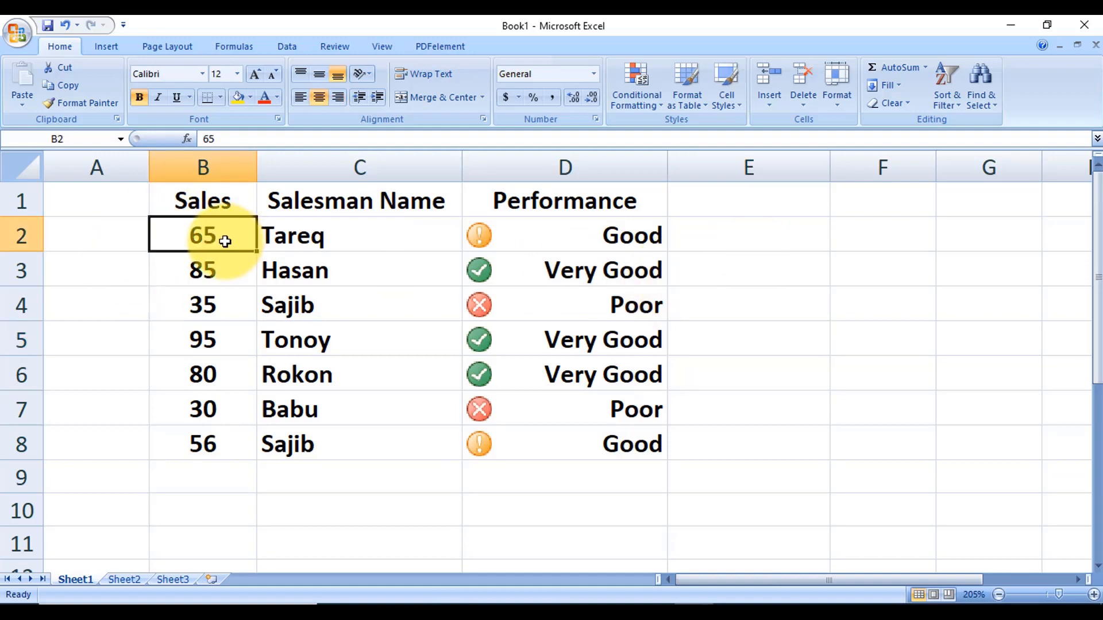
{"action": "type", "text": "85"}
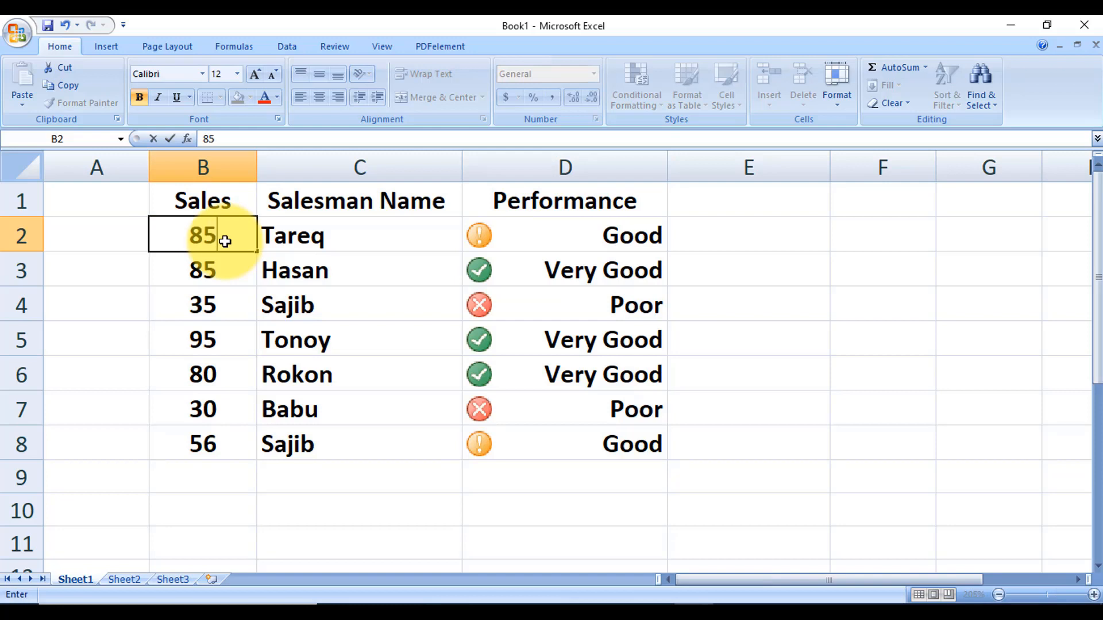
{"action": "key", "text": "Return"}
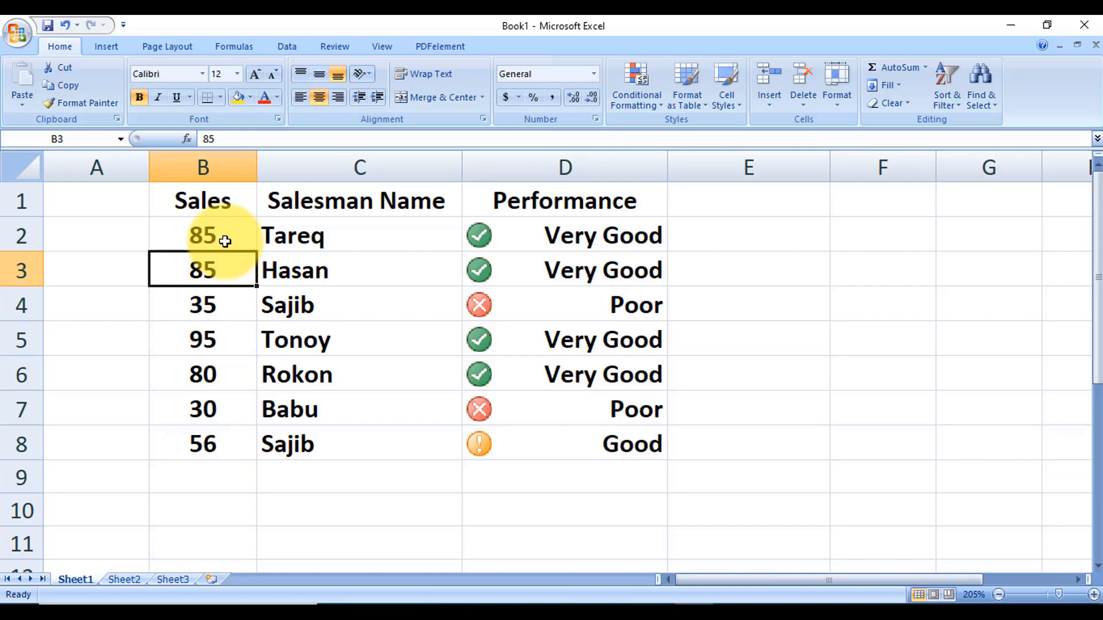
{"action": "type", "text": "35"}
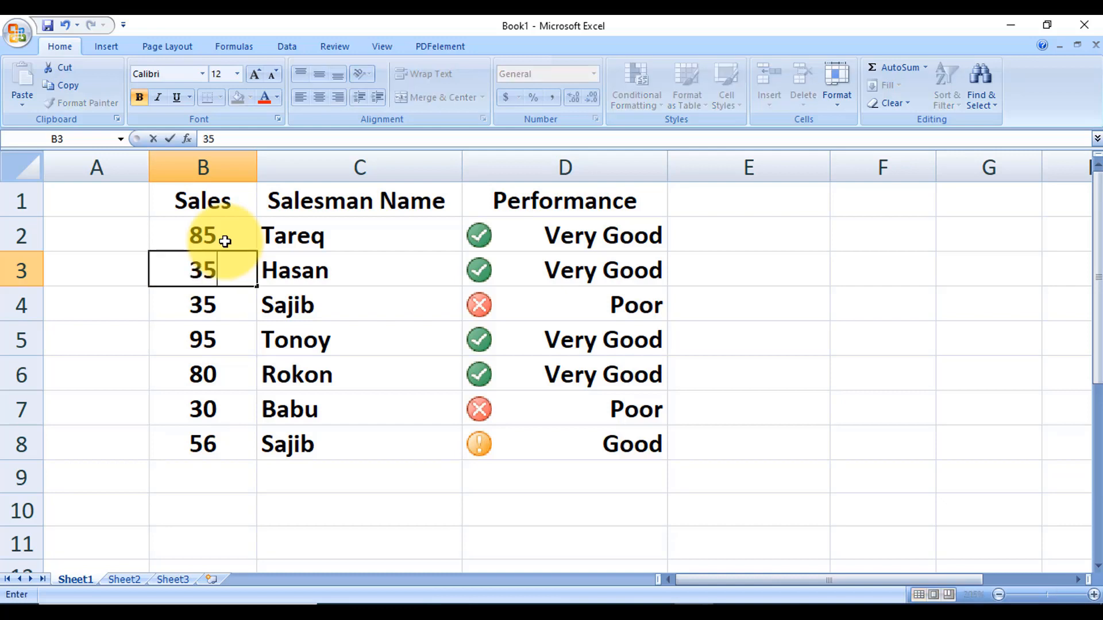
{"action": "key", "text": "Return"}
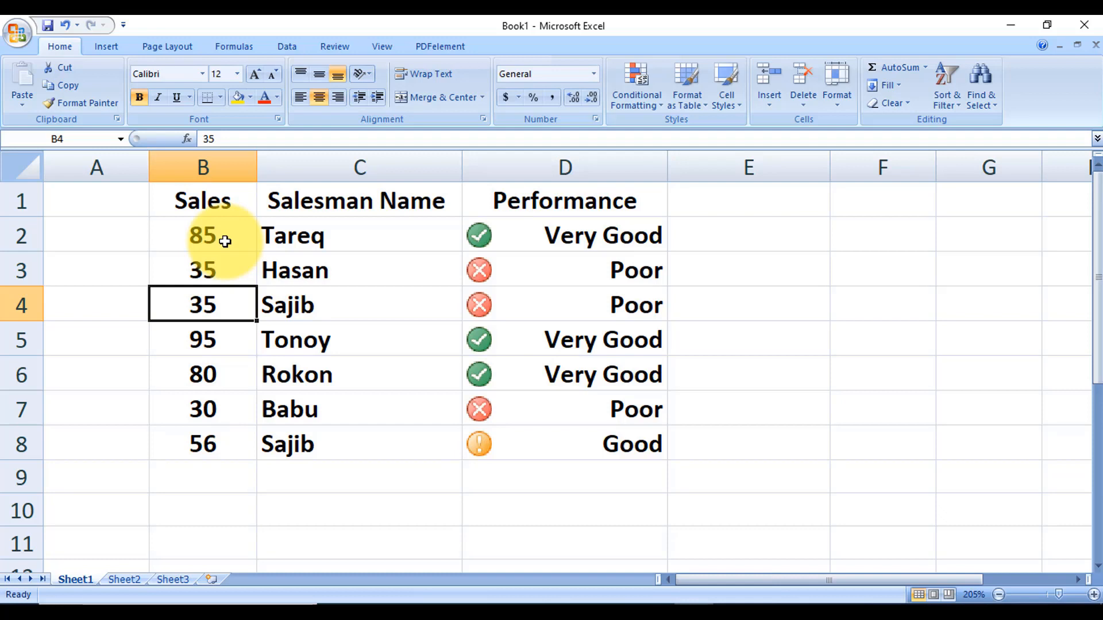
{"action": "type", "text": "65"}
{"action": "key", "text": "Return"}
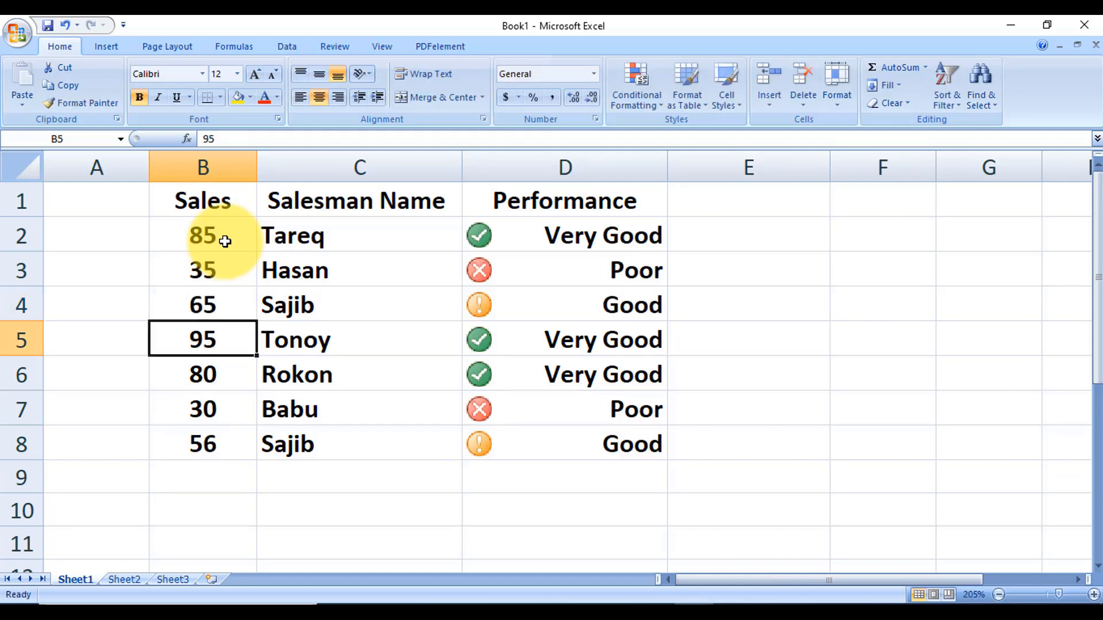